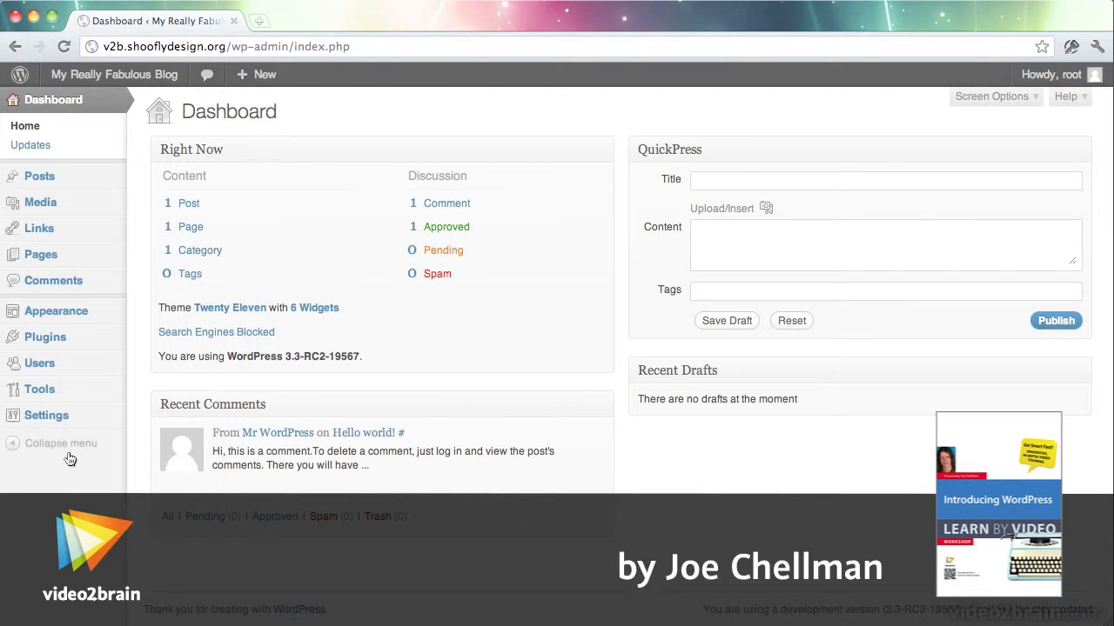
Set the site tagline to "It's really fabulous" in the General settings
{"action": "mouse_move", "coordinate": [54, 424]}
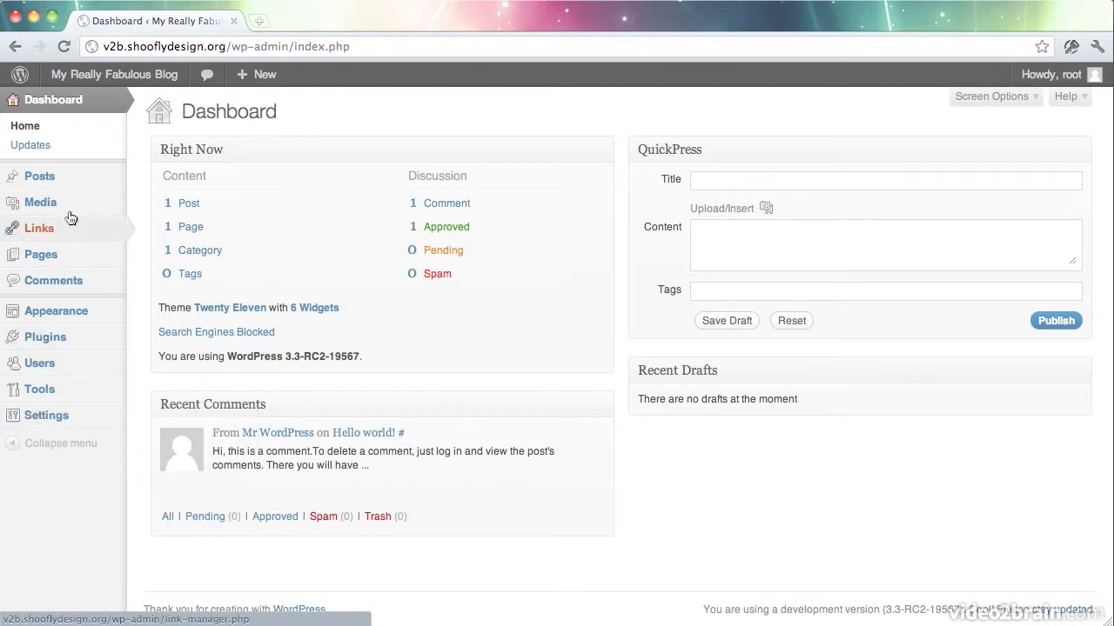
{"action": "mouse_move", "coordinate": [71, 183]}
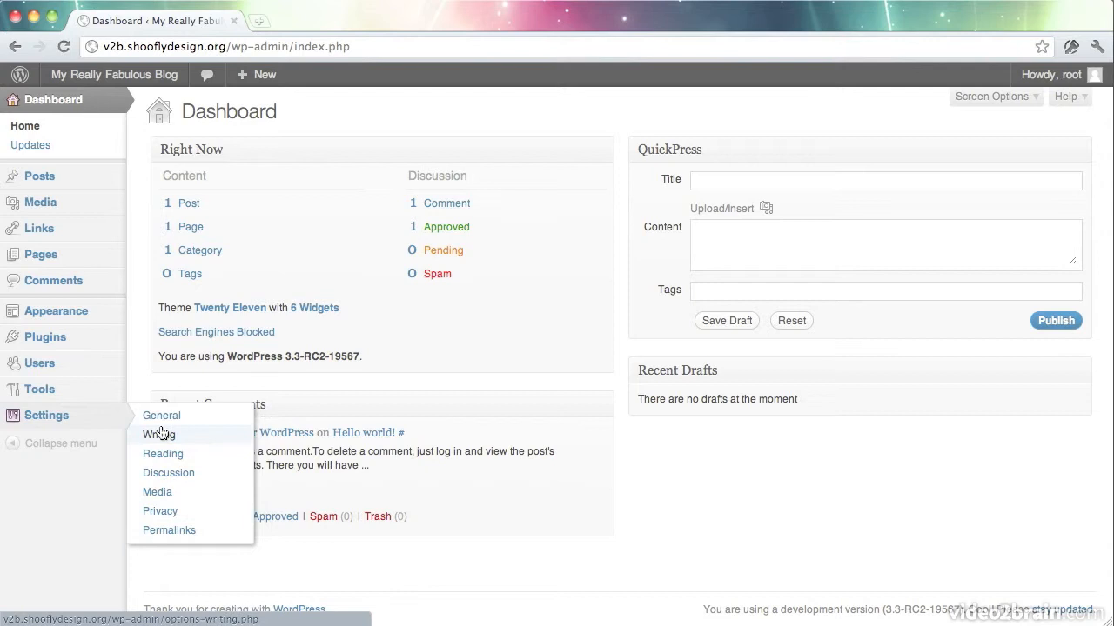
{"action": "left_click", "coordinate": [170, 416]}
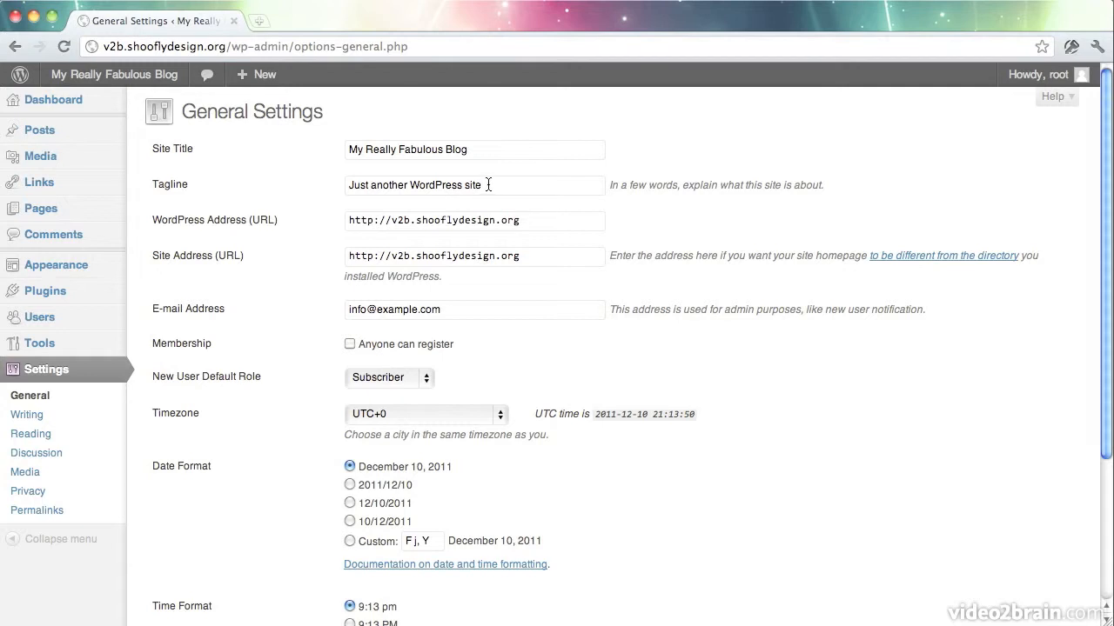
{"action": "left_click_drag", "start_coordinate": [488, 184], "coordinate": [332, 184]}
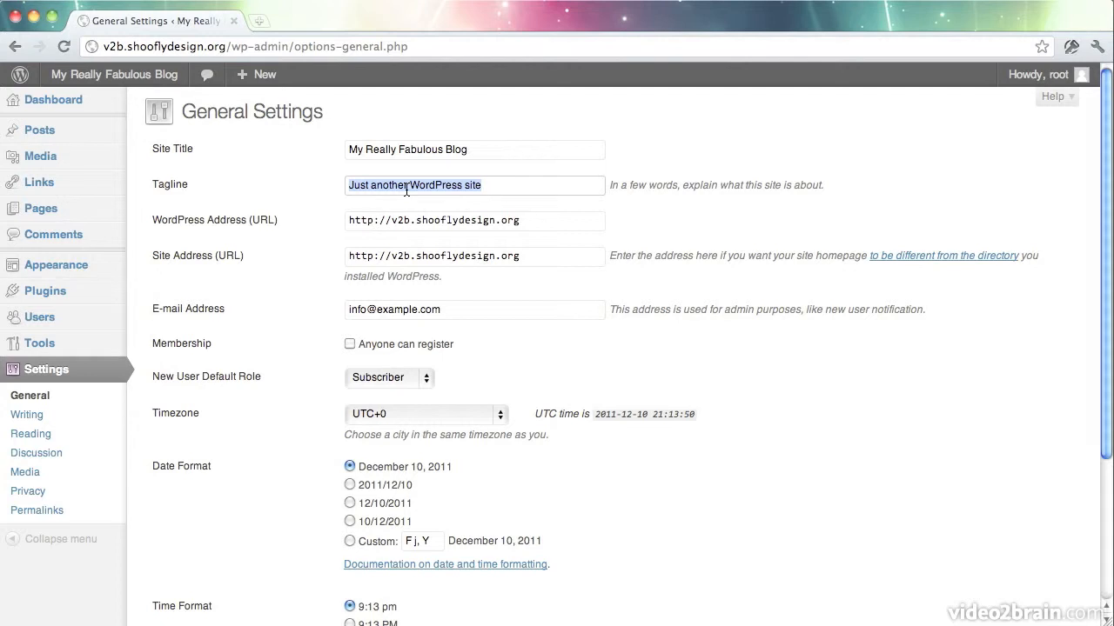
{"action": "type", "text": "It's "}
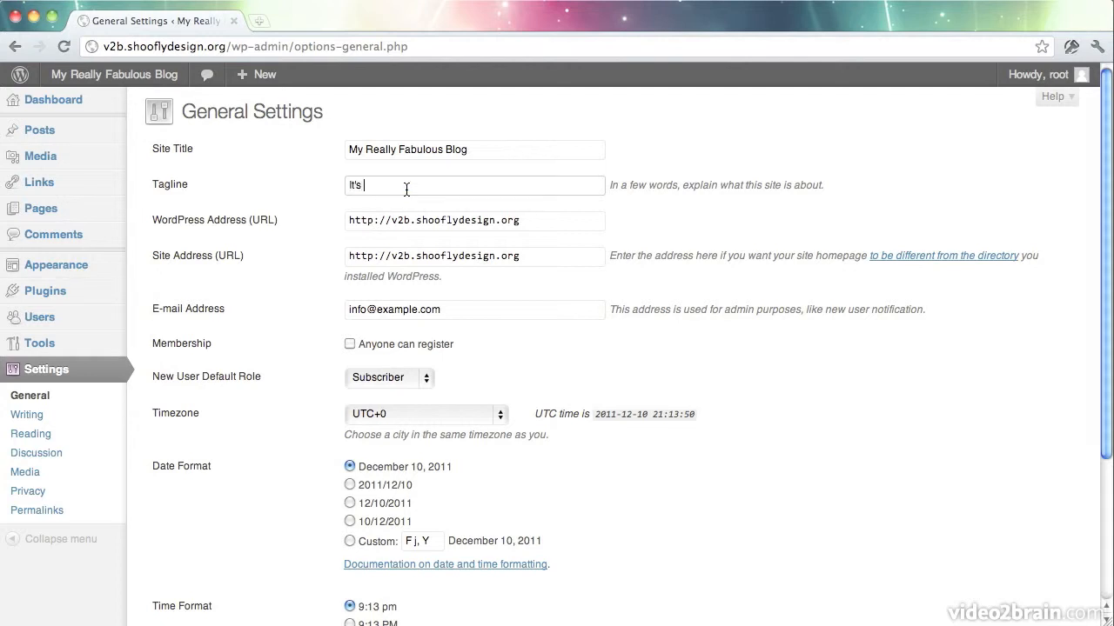
{"action": "type", "text": "really fabulous"}
{"action": "left_click", "coordinate": [484, 310]}
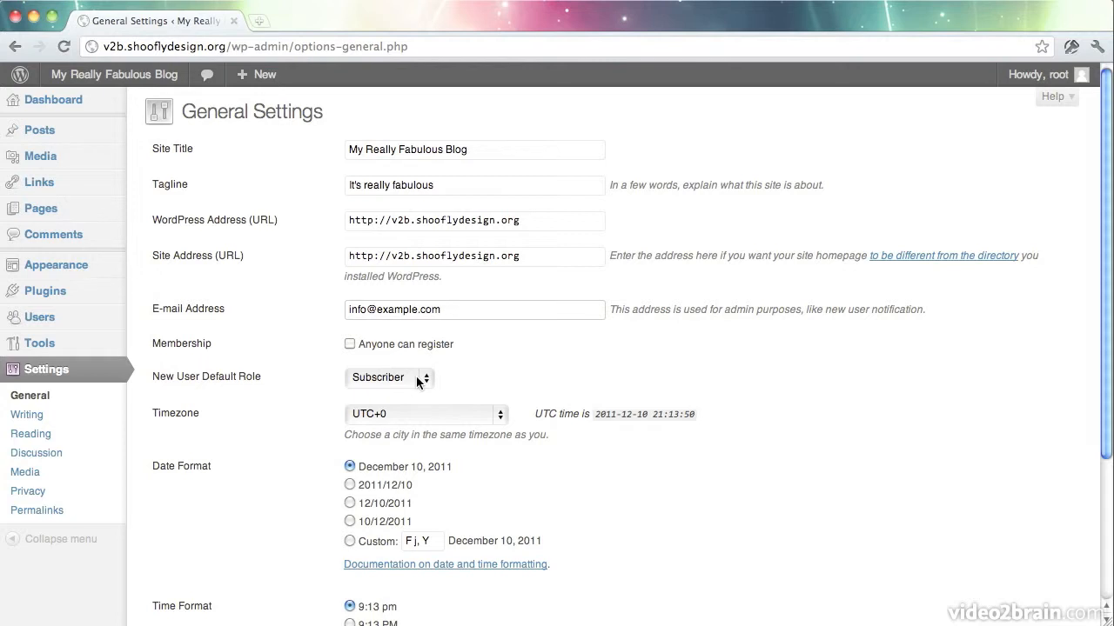
Set the site timezone to Los Angeles, keep the week starting on Monday, and save the General settings
{"action": "scroll", "coordinate": [418, 381], "scroll_direction": "down", "scroll_amount": 3}
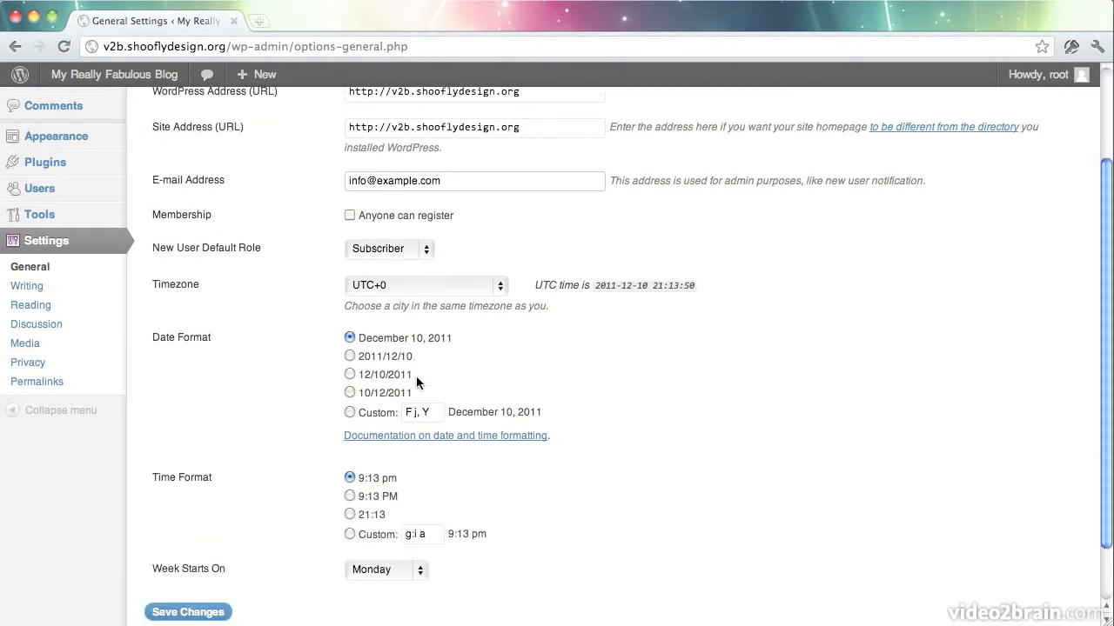
{"action": "left_click", "coordinate": [397, 285]}
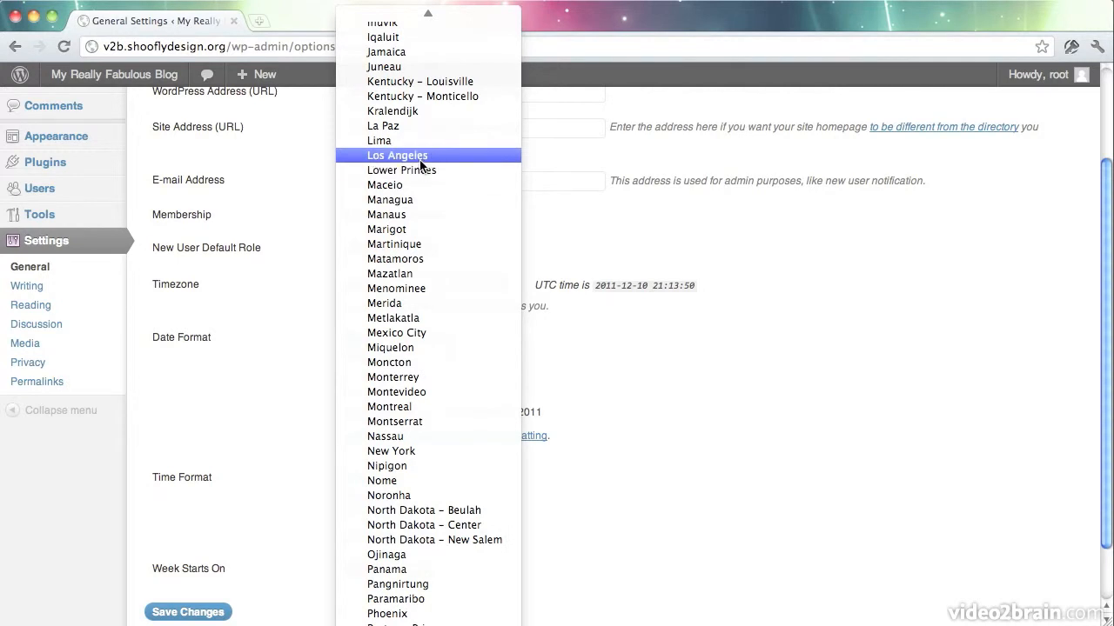
{"action": "left_click", "coordinate": [421, 162]}
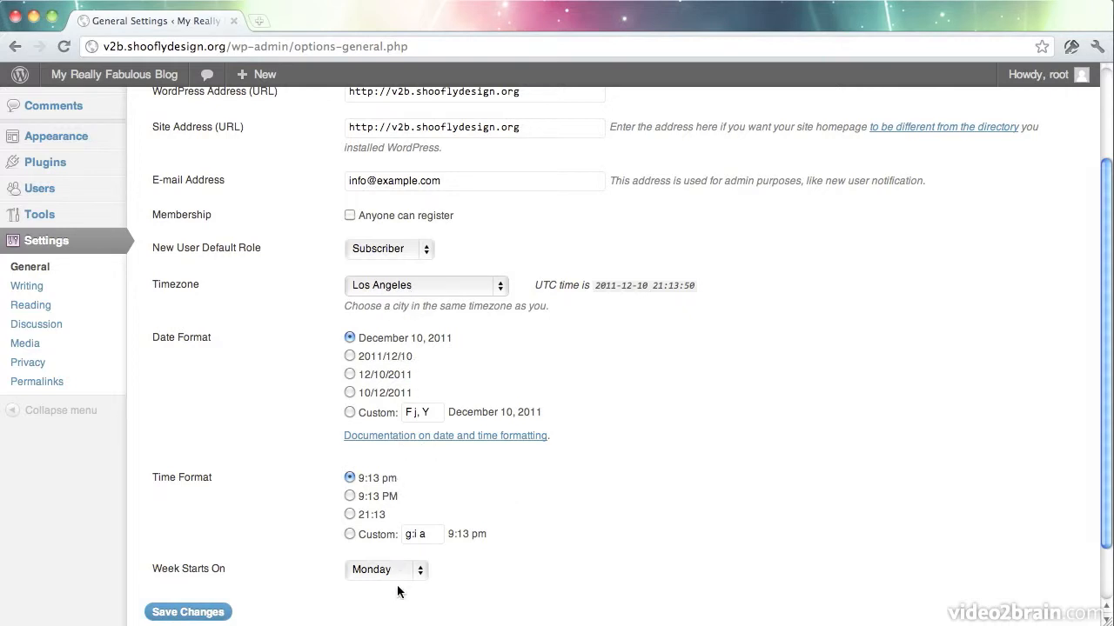
{"action": "scroll", "coordinate": [441, 570], "scroll_direction": "down", "scroll_amount": 2}
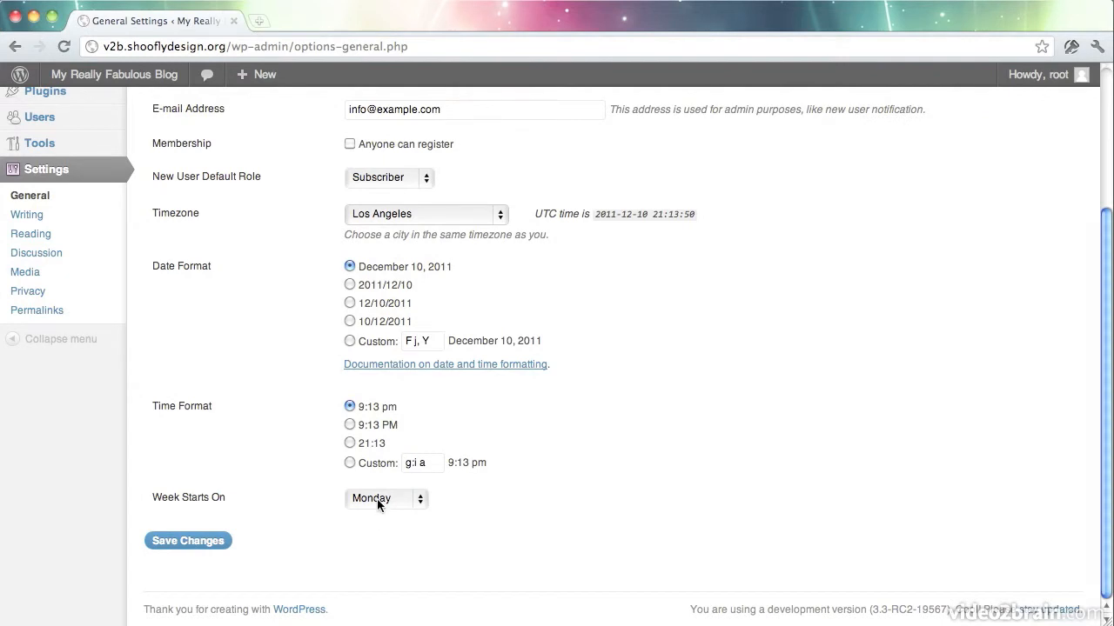
{"action": "left_click", "coordinate": [378, 501]}
{"action": "left_click", "coordinate": [447, 494]}
{"action": "left_click", "coordinate": [188, 542]}
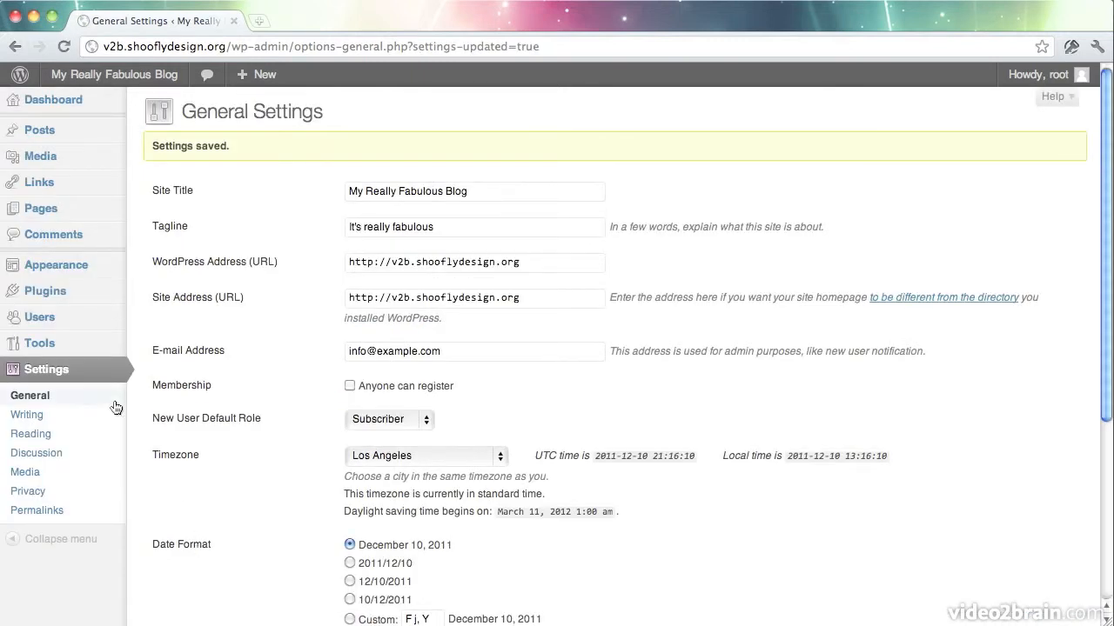
Enable the XML-RPC publishing protocols under Remote Publishing in the Writing settings and save the changes
{"action": "left_click", "coordinate": [76, 415]}
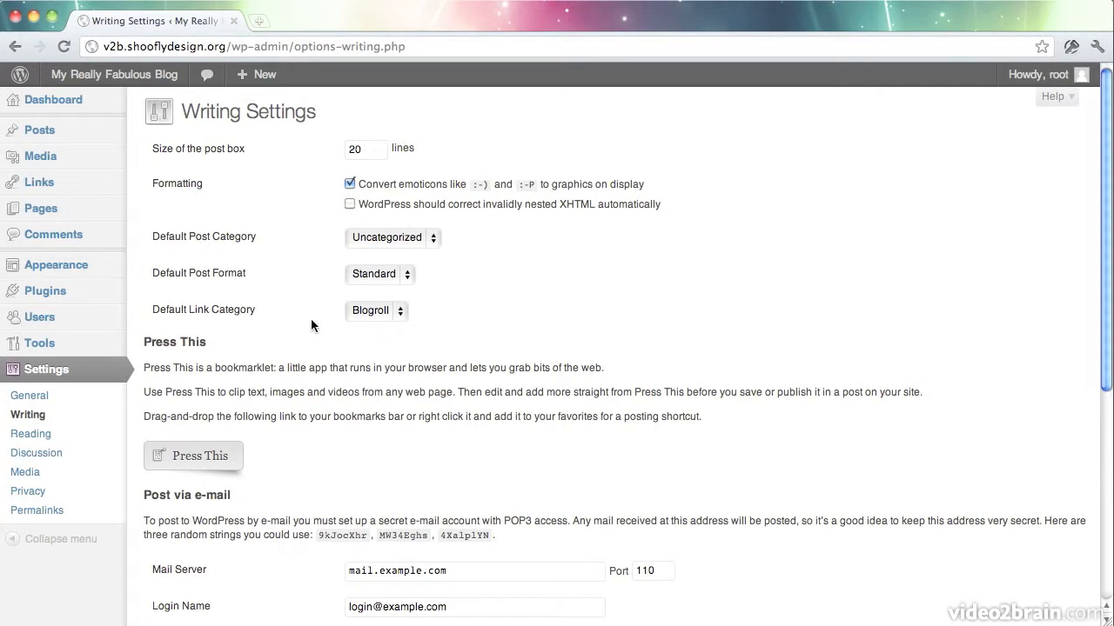
{"action": "scroll", "coordinate": [312, 325], "scroll_direction": "down", "scroll_amount": 2}
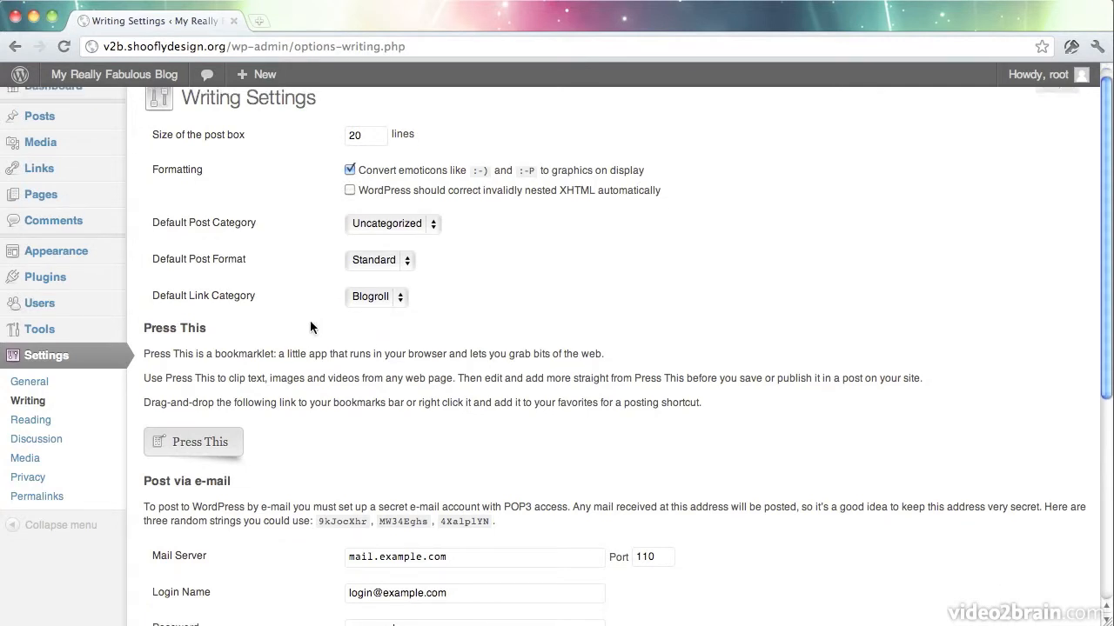
{"action": "scroll", "coordinate": [311, 324], "scroll_direction": "down", "scroll_amount": 8}
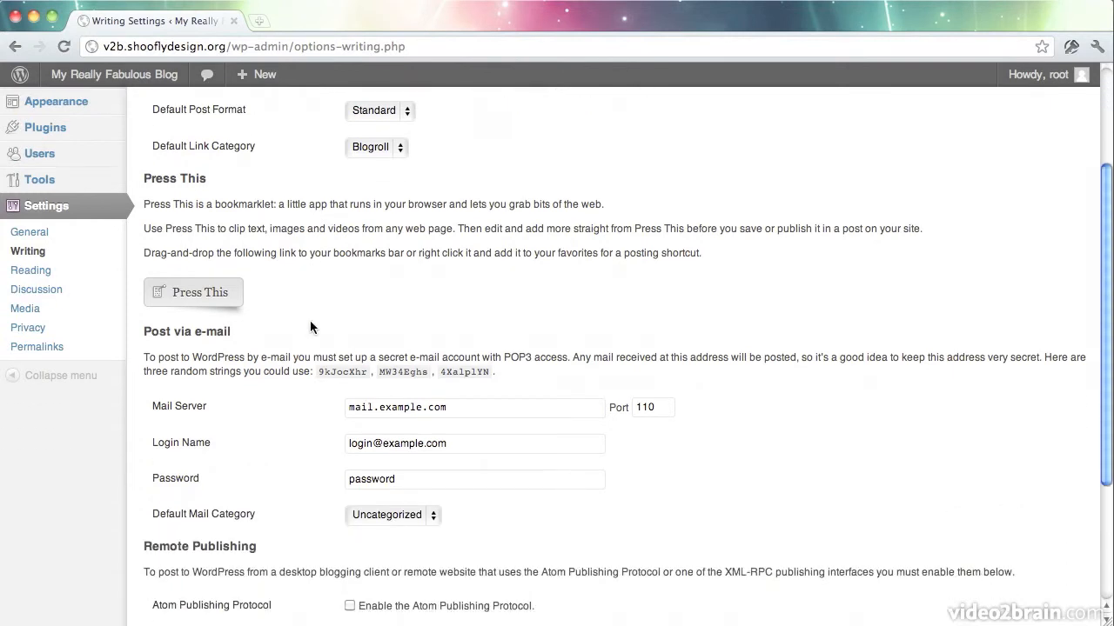
{"action": "scroll", "coordinate": [310, 321], "scroll_direction": "down", "scroll_amount": 2}
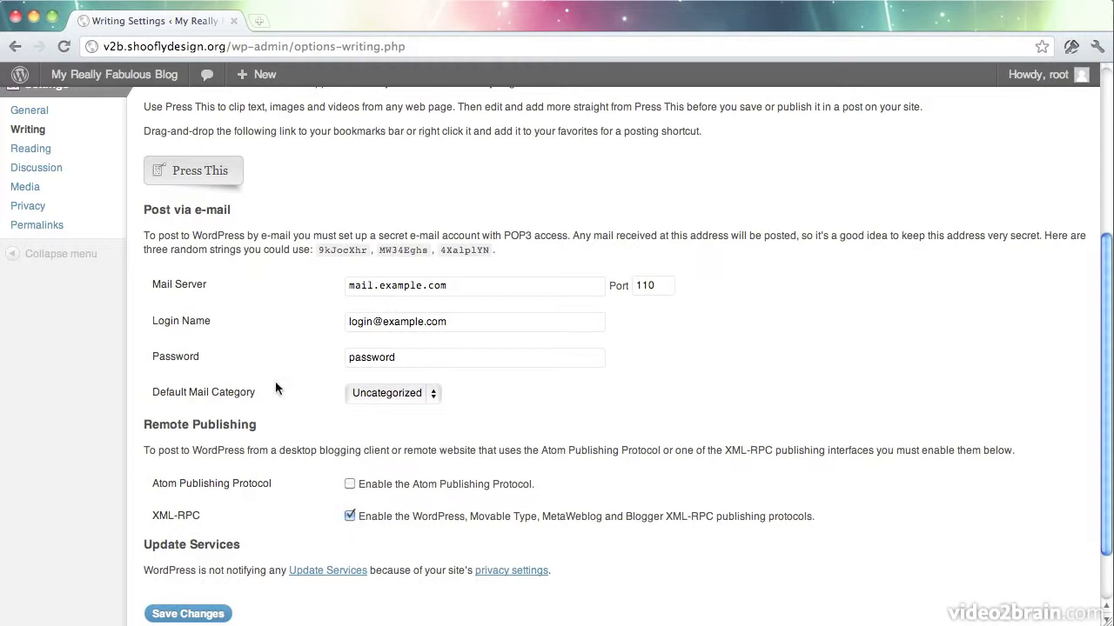
{"action": "left_click", "coordinate": [349, 516]}
{"action": "scroll", "coordinate": [308, 512], "scroll_direction": "down", "scroll_amount": 1}
{"action": "left_click", "coordinate": [225, 579]}
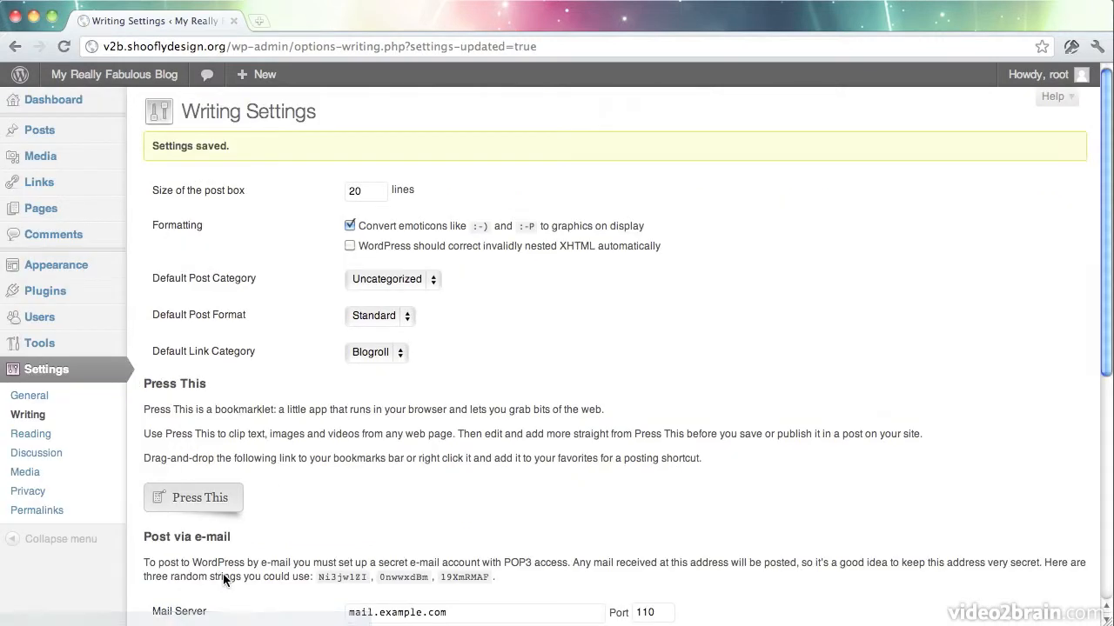
Review the Reading settings, and in the Discussion settings disallow link notifications from other blogs (pingbacks and trackbacks) and save
{"action": "left_click", "coordinate": [74, 440]}
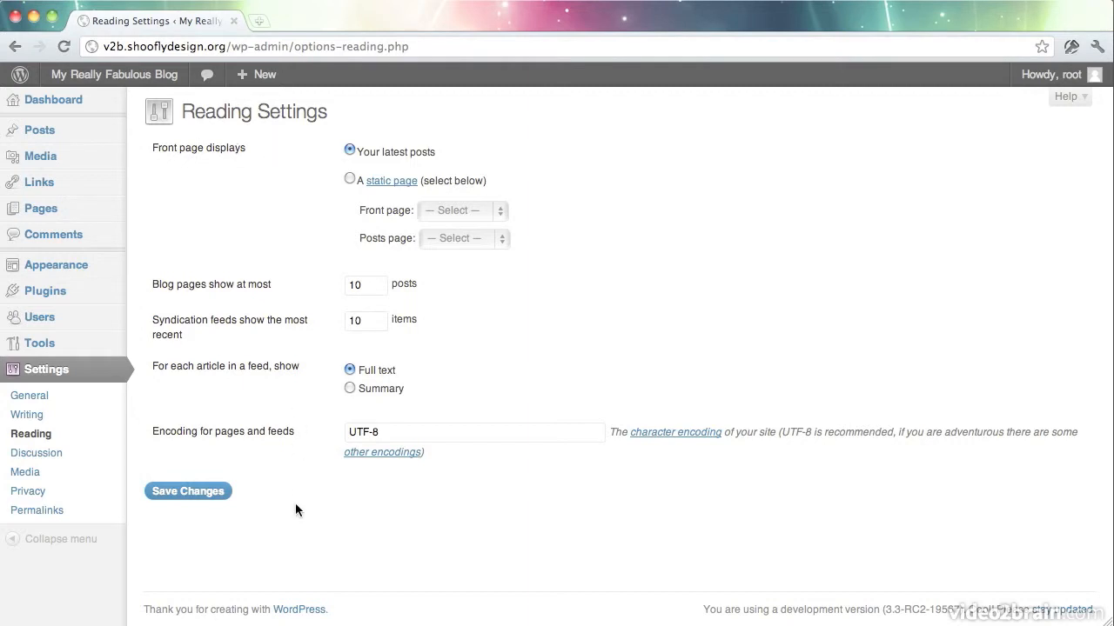
{"action": "left_click", "coordinate": [79, 459]}
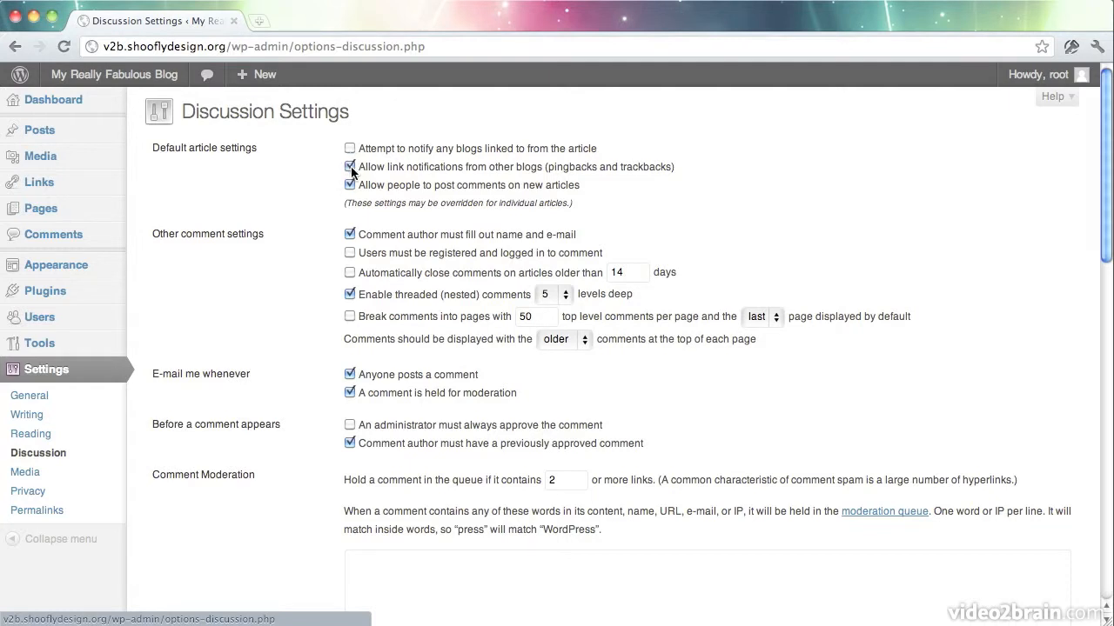
{"action": "left_click", "coordinate": [351, 168]}
{"action": "scroll", "coordinate": [310, 170], "scroll_direction": "down", "scroll_amount": 5}
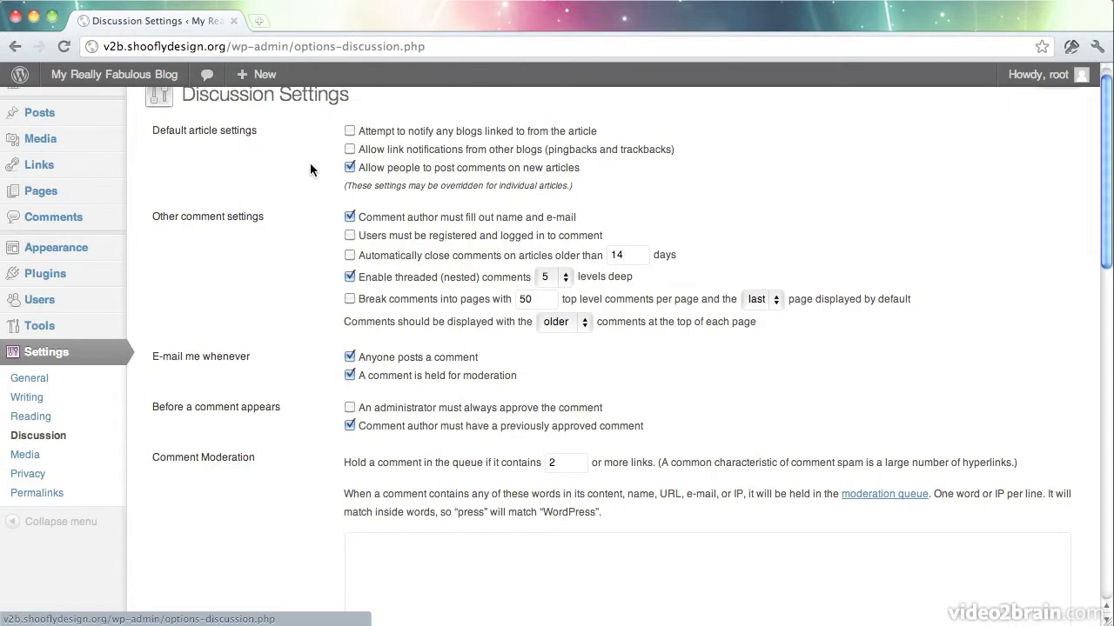
{"action": "scroll", "coordinate": [310, 169], "scroll_direction": "down", "scroll_amount": 19}
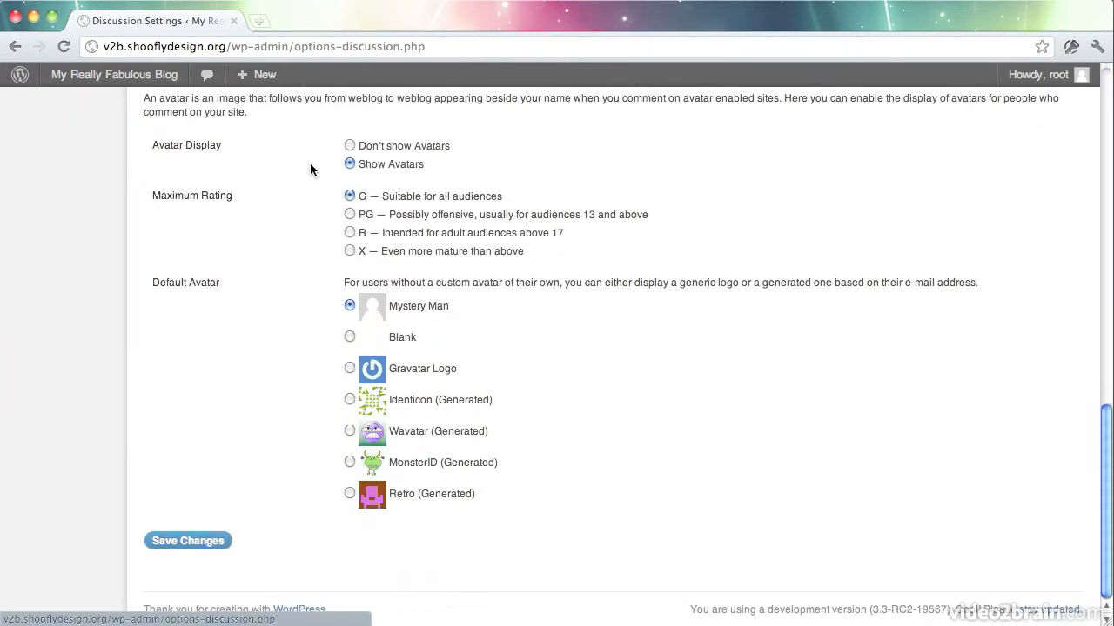
{"action": "left_click", "coordinate": [184, 540]}
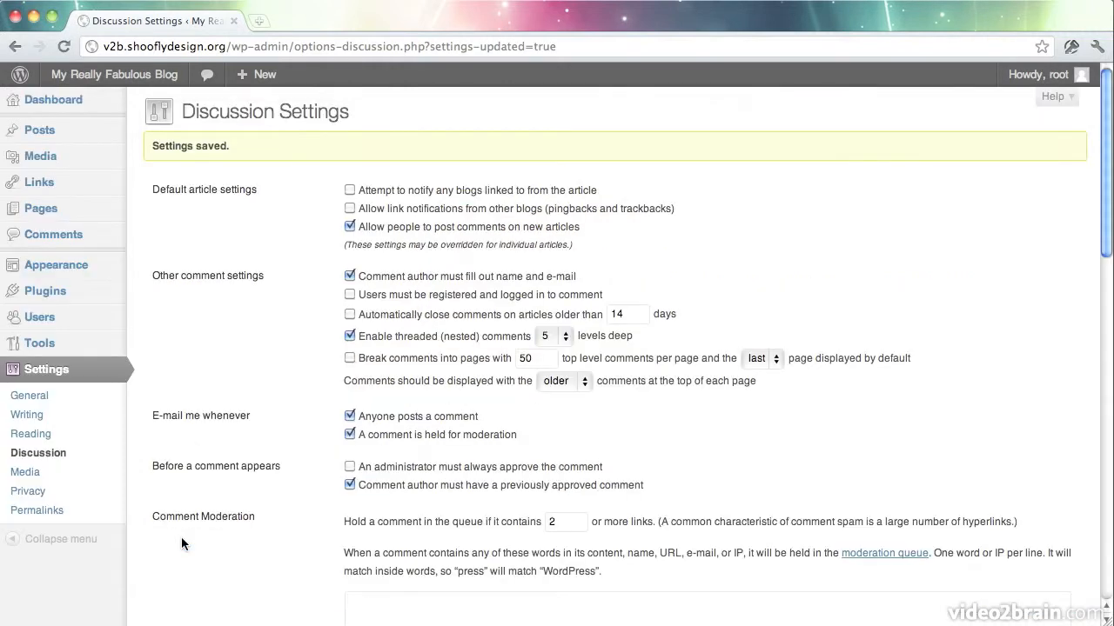
Review the image size, embed and upload options in the Media settings and the site visibility in the Privacy settings
{"action": "left_click", "coordinate": [51, 477]}
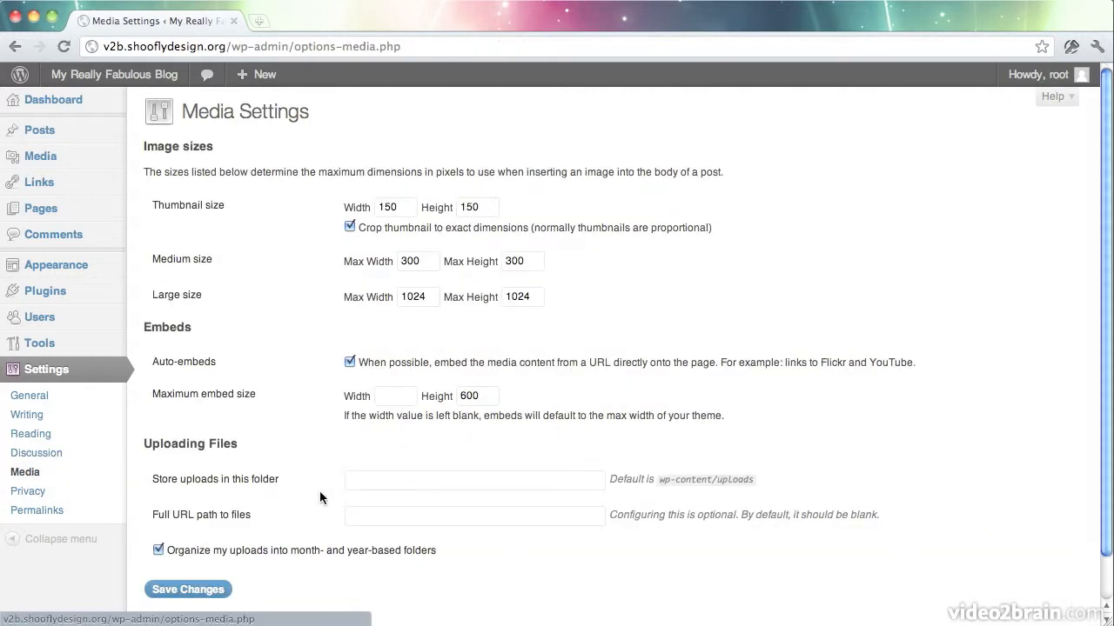
{"action": "scroll", "coordinate": [320, 493], "scroll_direction": "down", "scroll_amount": 1}
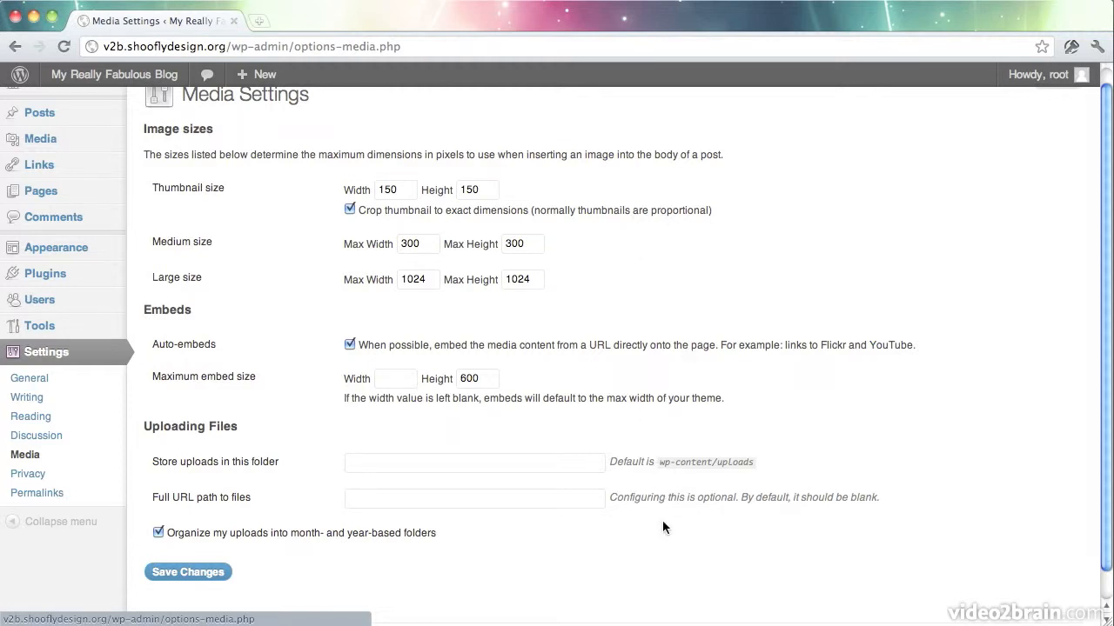
{"action": "left_click", "coordinate": [67, 475]}
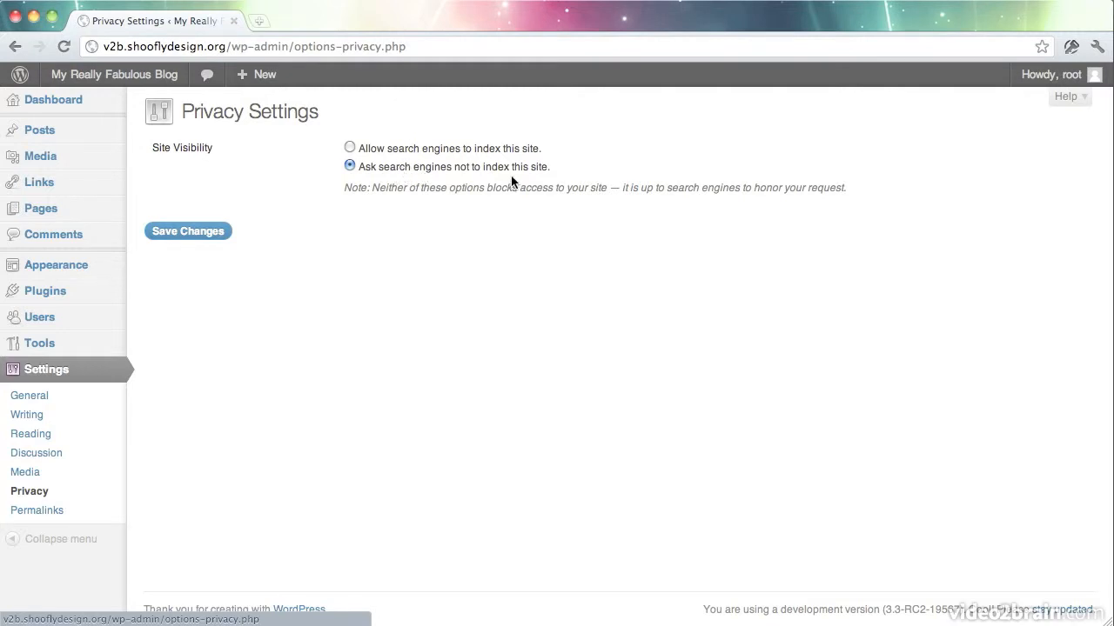
Set the permalink structure to Post name in the Permalink settings and save the changes
{"action": "left_click", "coordinate": [58, 513]}
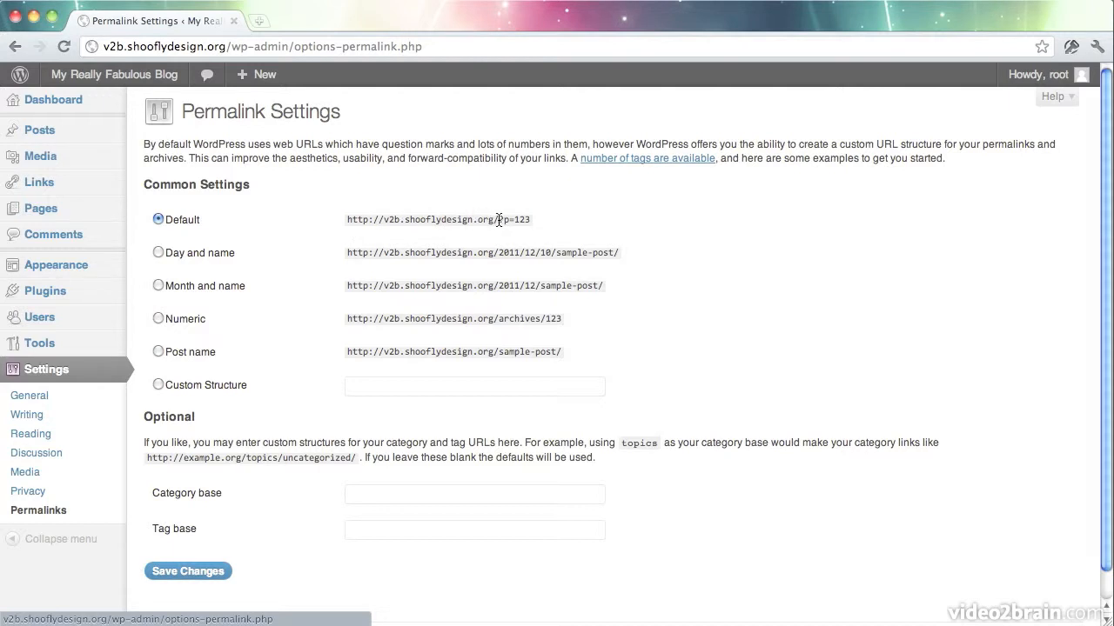
{"action": "left_click_drag", "start_coordinate": [499, 219], "coordinate": [531, 221]}
{"action": "left_click", "coordinate": [538, 224]}
{"action": "left_click", "coordinate": [186, 355]}
{"action": "left_click", "coordinate": [157, 253]}
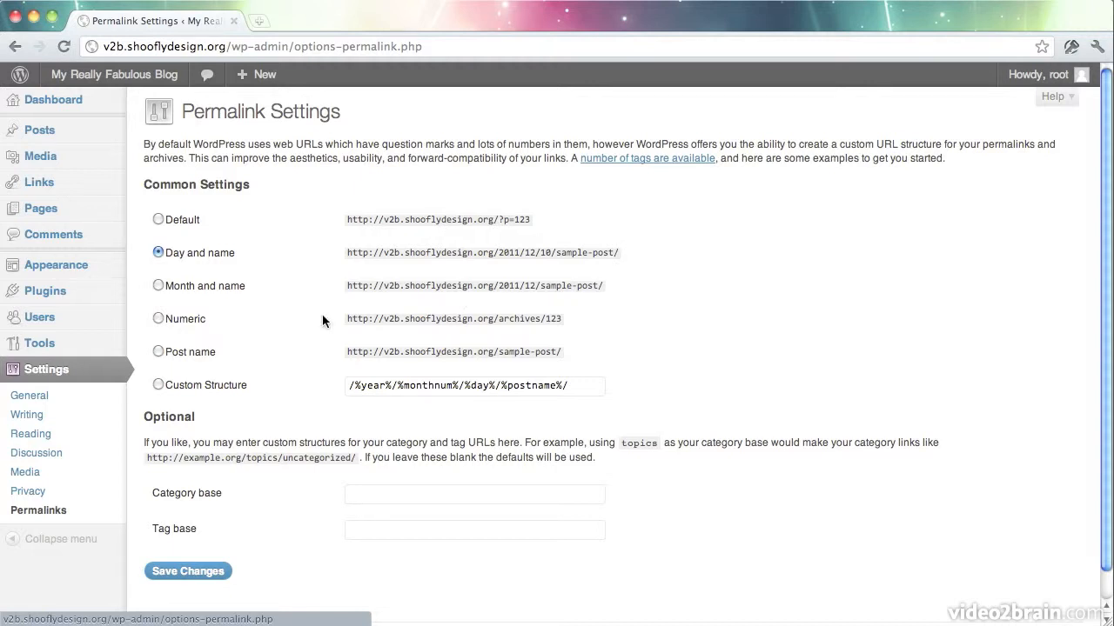
{"action": "left_click", "coordinate": [185, 322]}
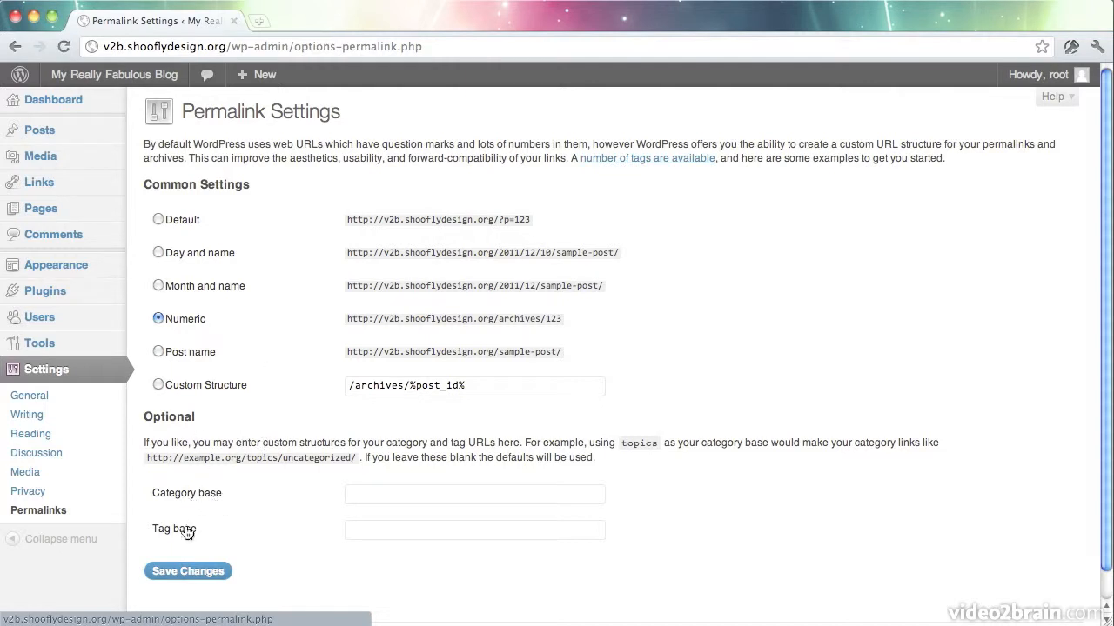
{"action": "left_click", "coordinate": [176, 354]}
{"action": "left_click", "coordinate": [205, 574]}
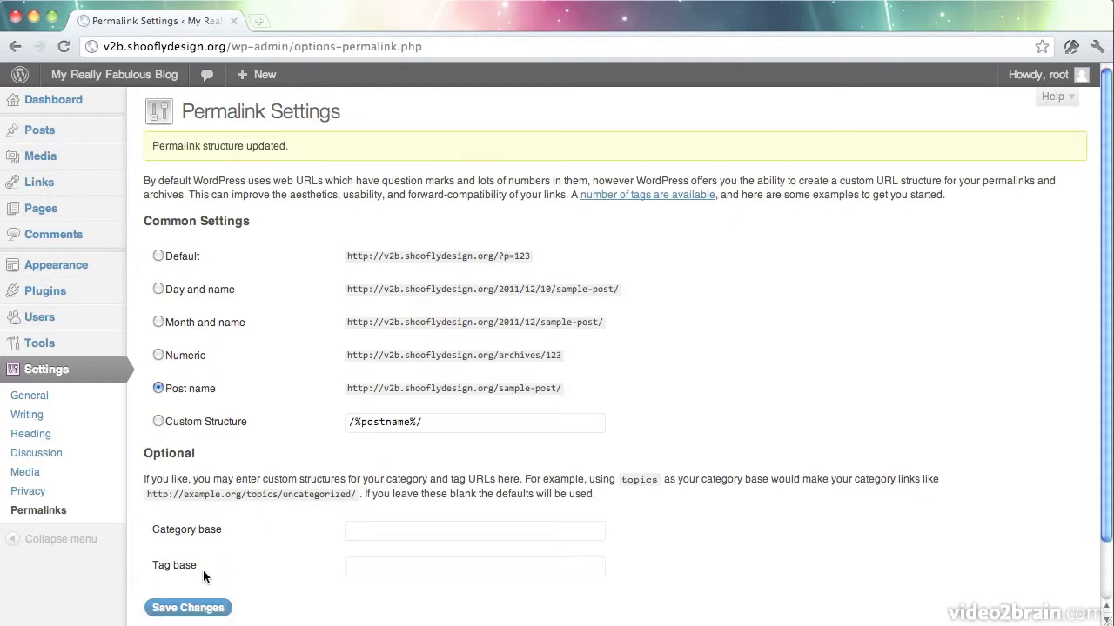